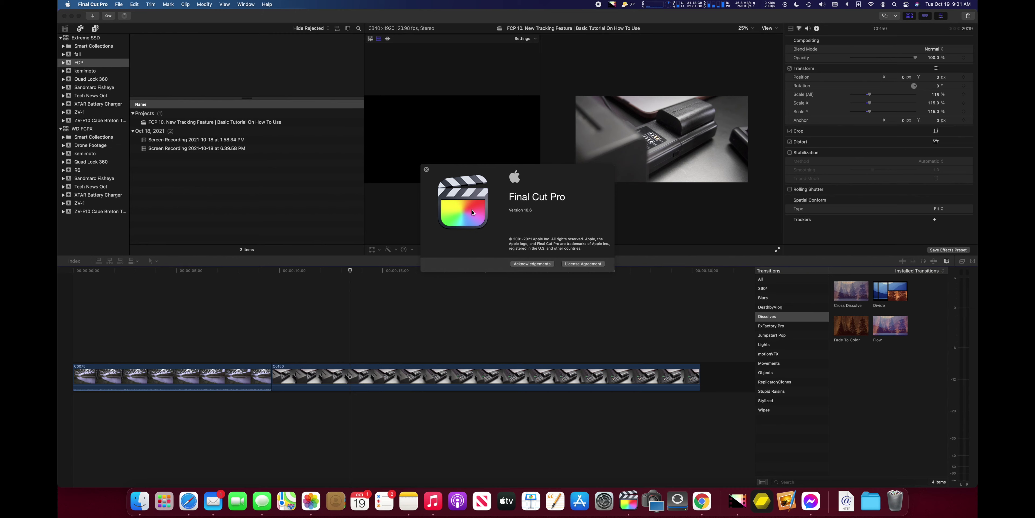
Step: Close the About Final Cut Pro window and move the playhead to the timeline start
left_click(427, 170)
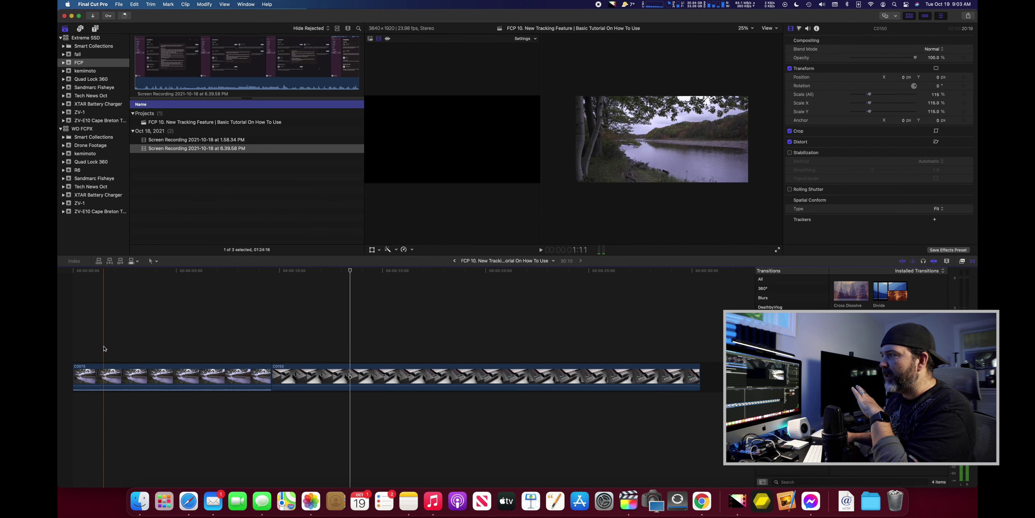
left_click_drag(93, 271, 161, 278)
Step: Select river clip C0075, filter installed titles to 'basic', and drag Basic 3D over it
left_click(171, 375)
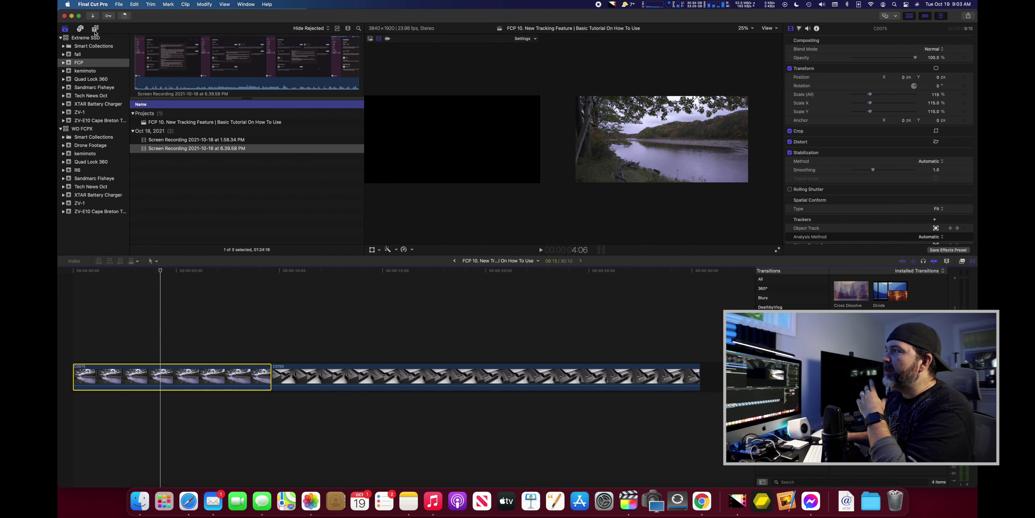
left_click(95, 28)
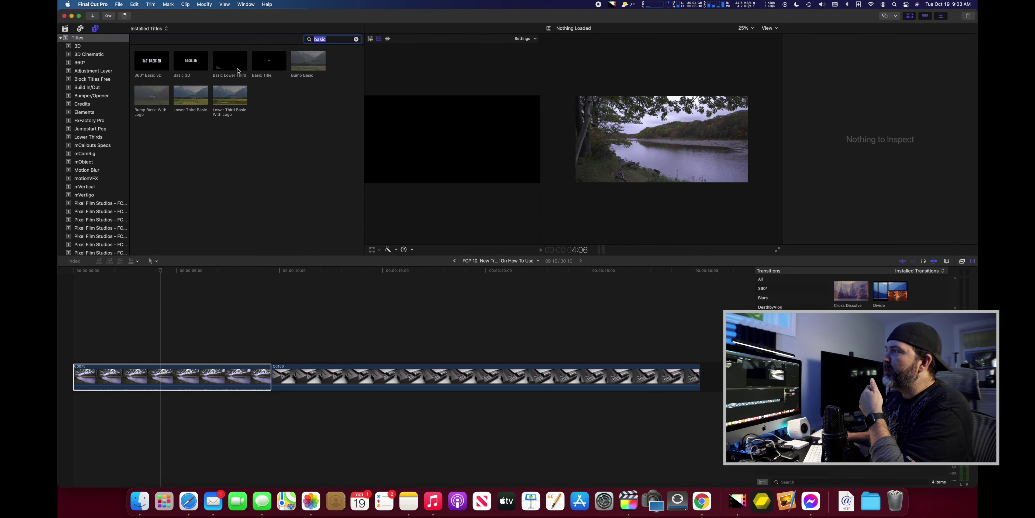
left_click_drag(191, 67, 657, 153)
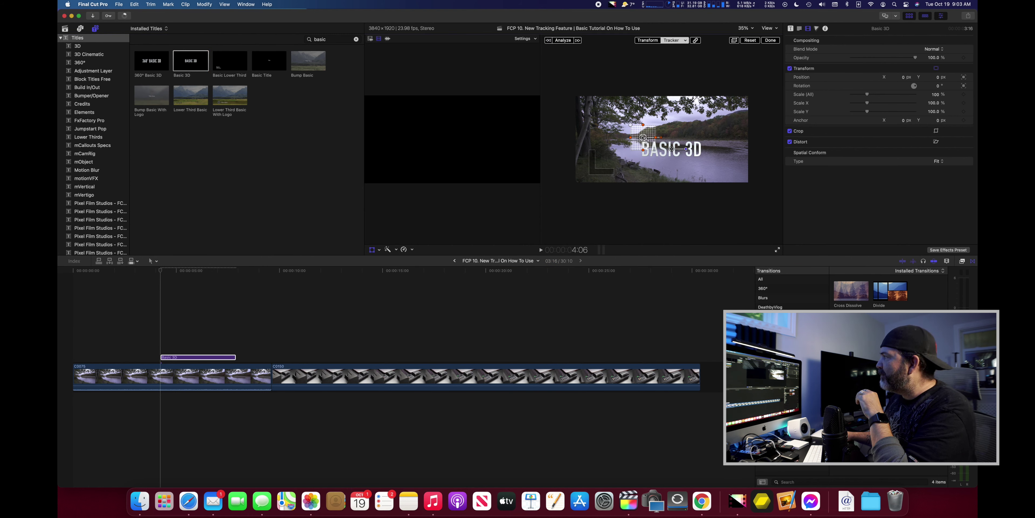
Step: Move the Basic 3D title's tracking box down onto the river
left_click_drag(632, 137, 665, 160)
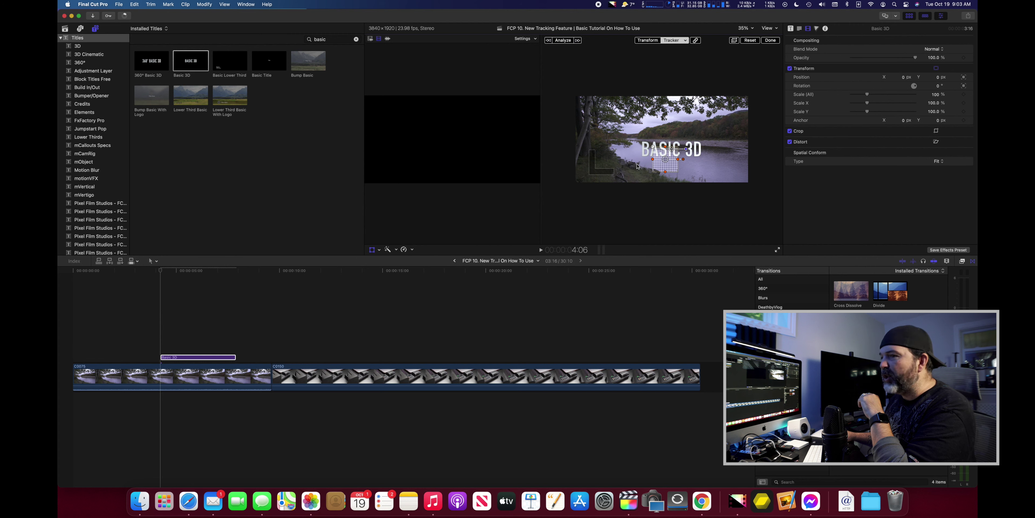
Step: Shift the tracking box left along the river, widen it slightly and rotate it a little
left_click_drag(664, 163, 629, 163)
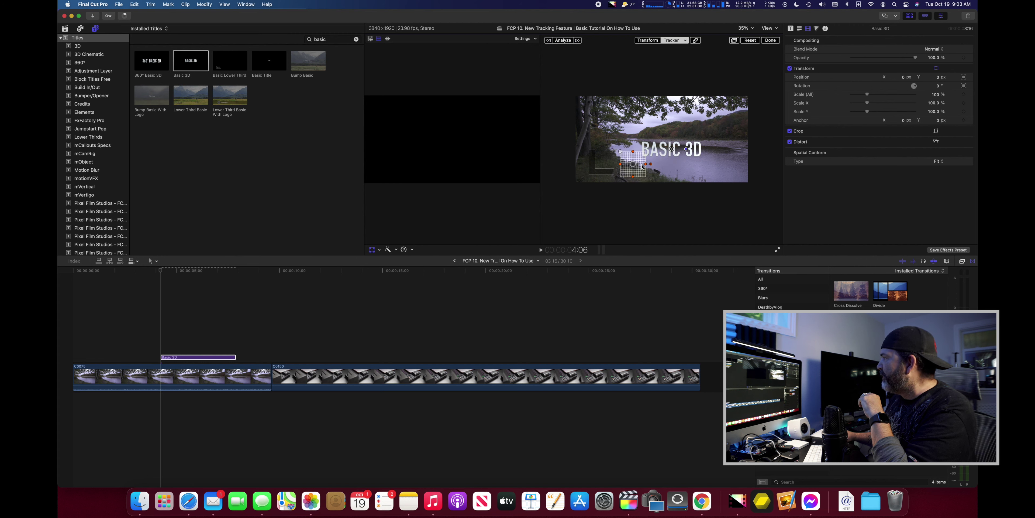
left_click_drag(650, 166, 634, 151)
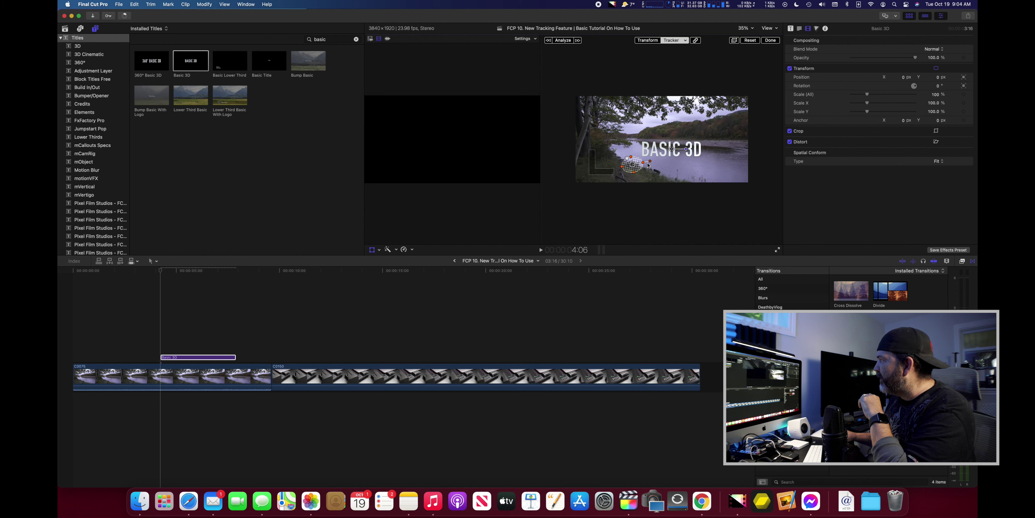
left_click_drag(650, 162, 650, 163)
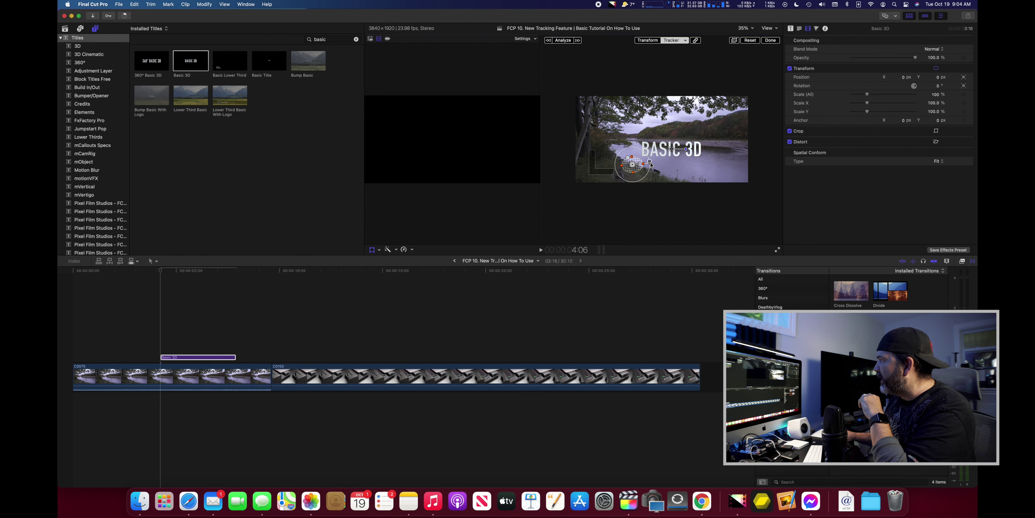
Step: Analyze the river clip C0075's movement for the Basic 3D title's tracker
left_click(562, 40)
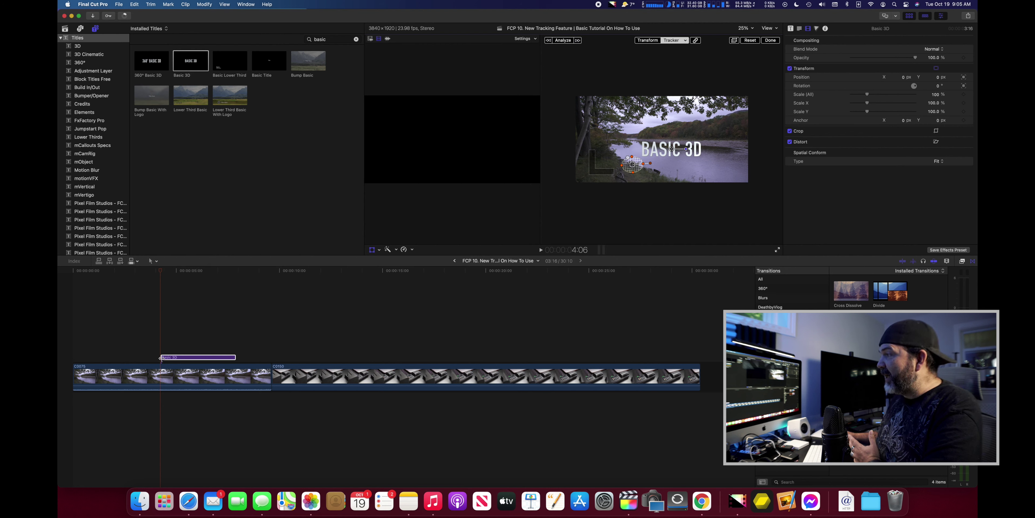
Step: Stretch the Basic 3D title to span the whole river clip and play it back from the start
left_click_drag(163, 358, 73, 357)
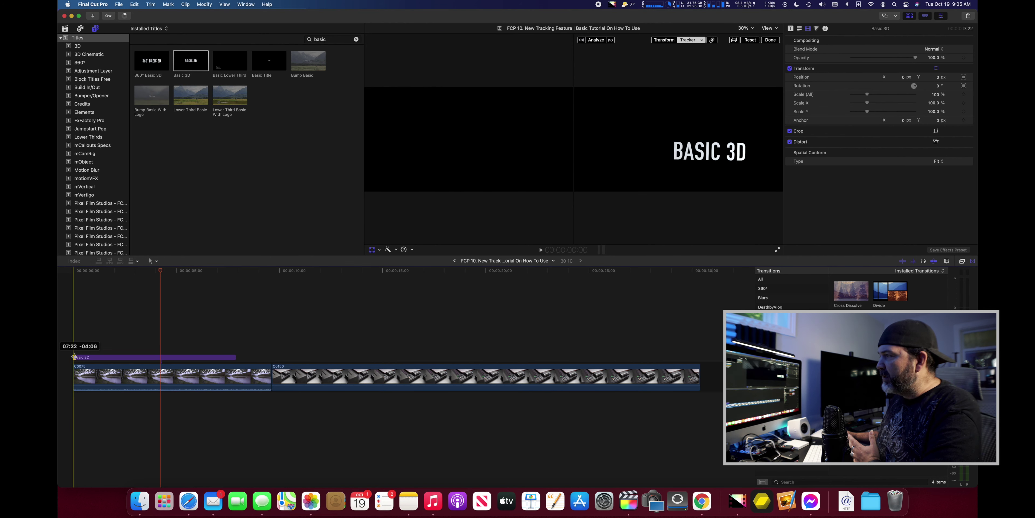
left_click_drag(235, 358, 270, 357)
left_click_drag(160, 276, 74, 277)
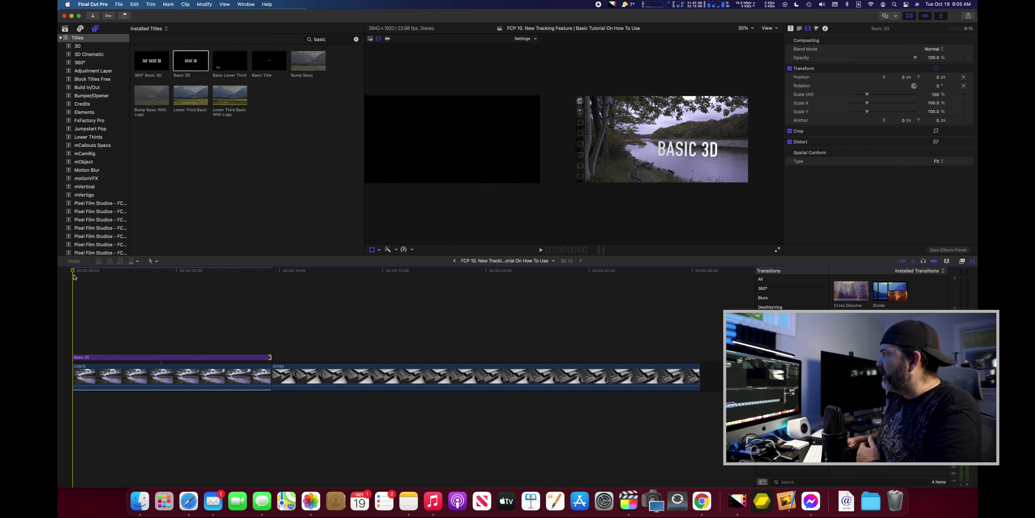
key("space")
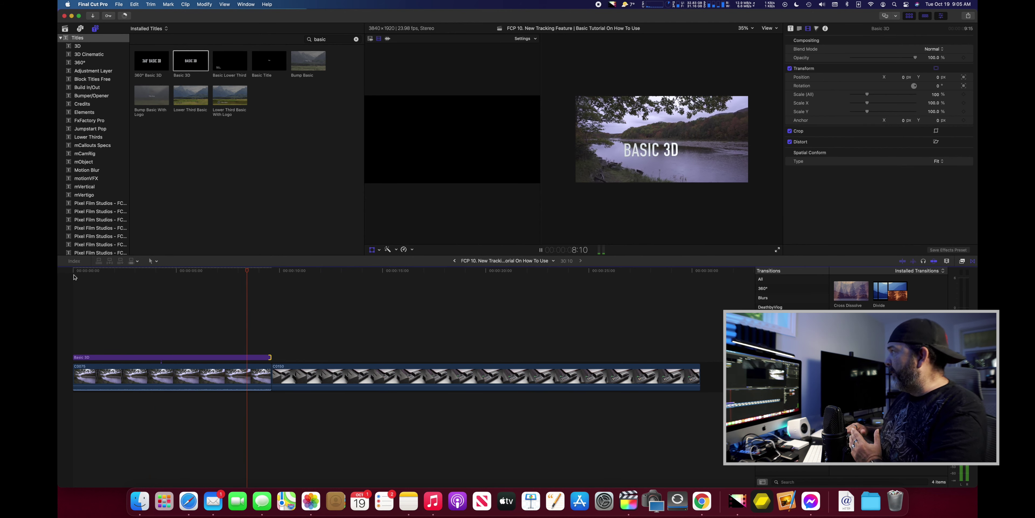
key("space")
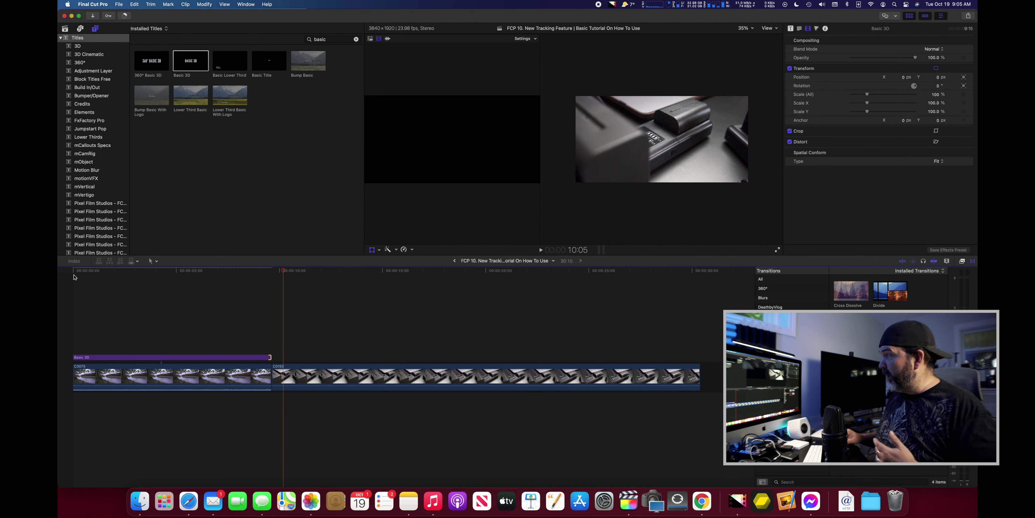
Step: Select battery clip C0150 and drag a Basic Title above it
left_click(416, 331)
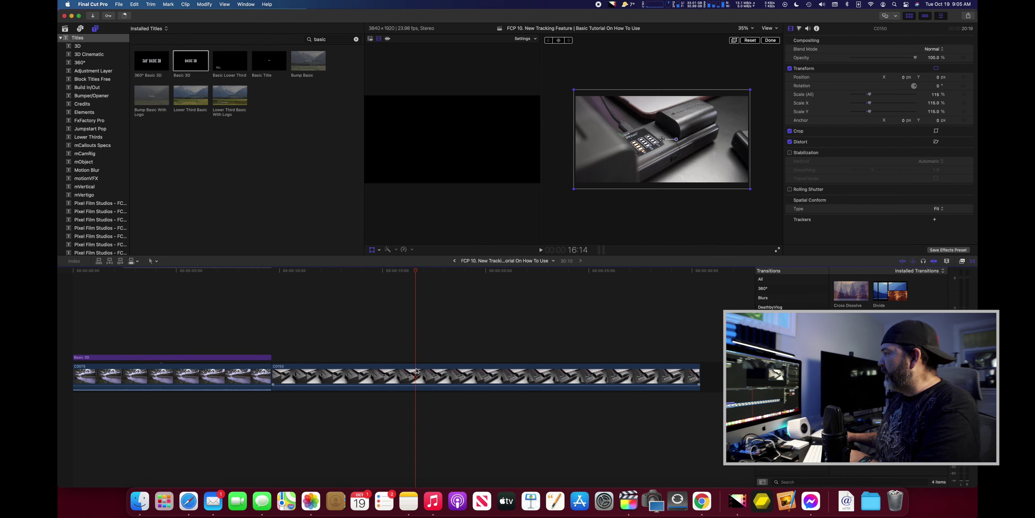
key("c")
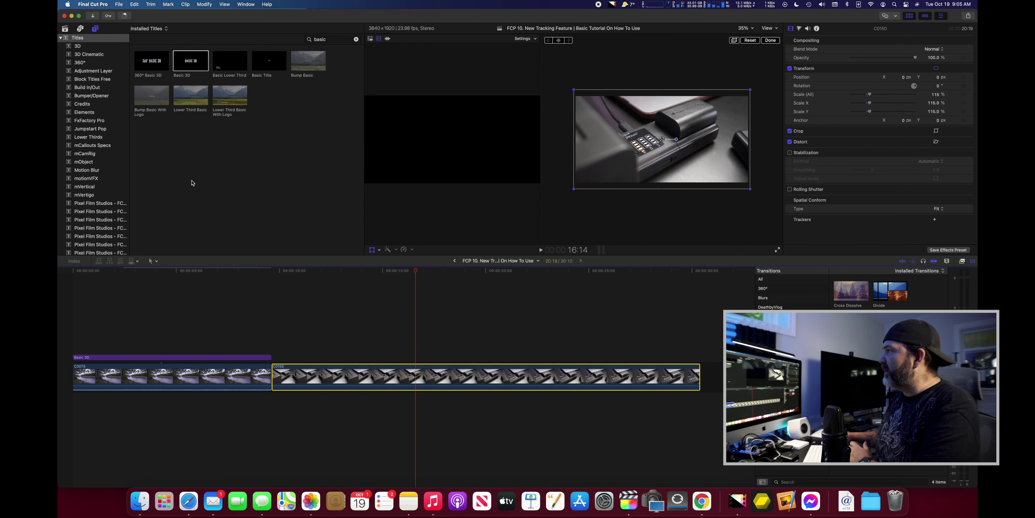
left_click_drag(266, 60, 382, 342)
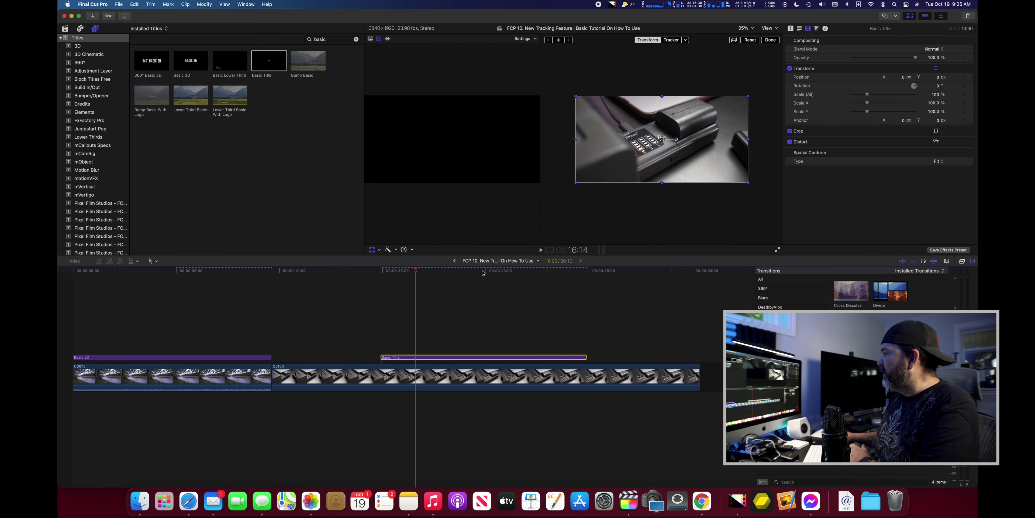
Step: Undo the earlier title and drop a fresh Basic Title onto the battery in the viewer as a tracker
key("super+z")
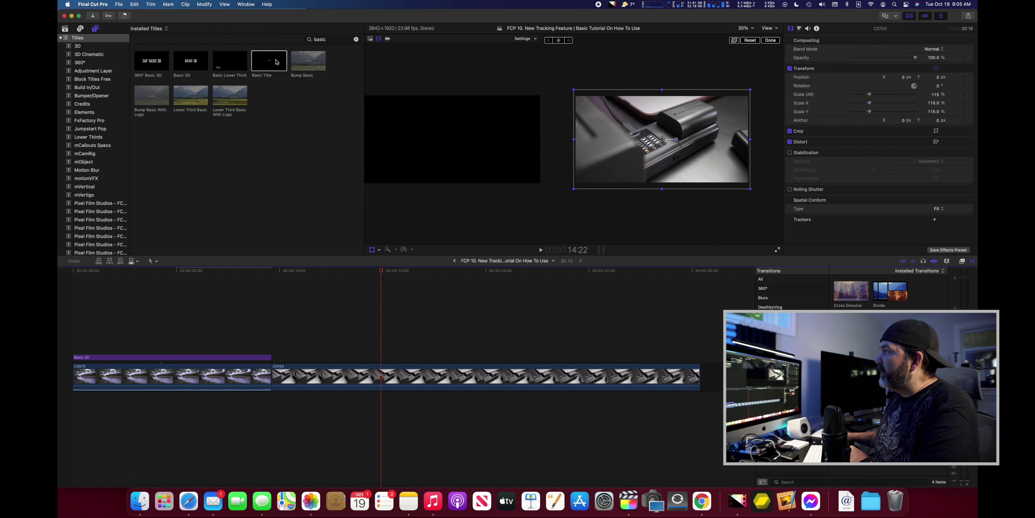
left_click_drag(277, 62, 391, 373)
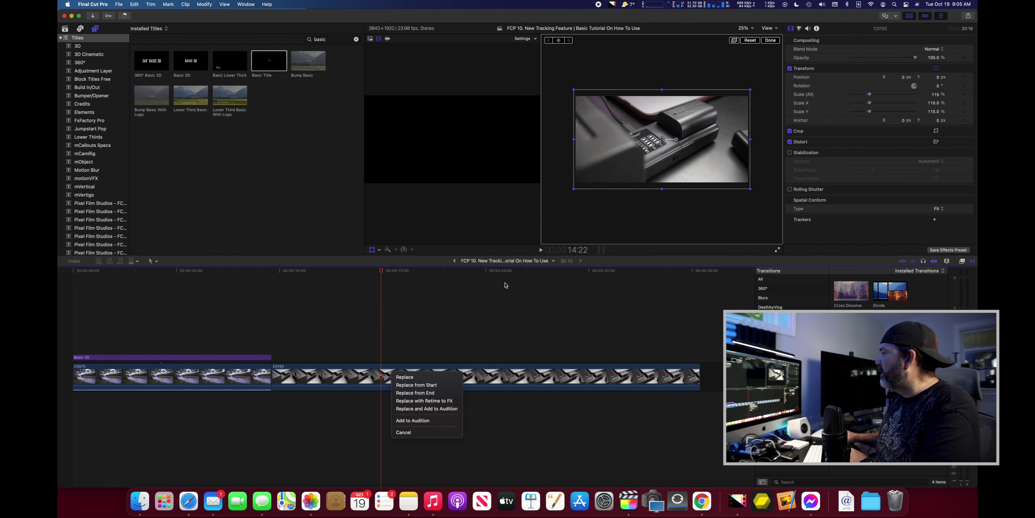
left_click(463, 283)
key("c")
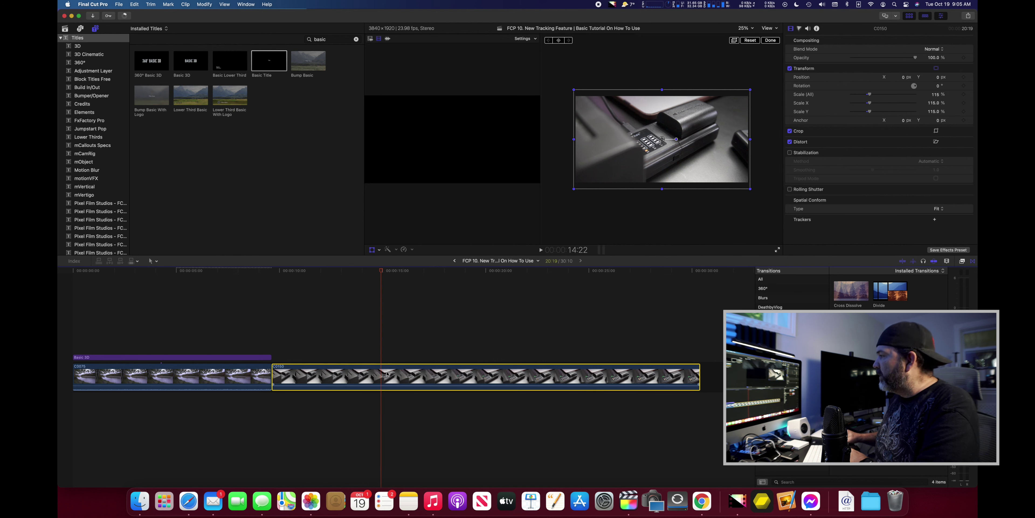
left_click_drag(275, 69, 646, 143)
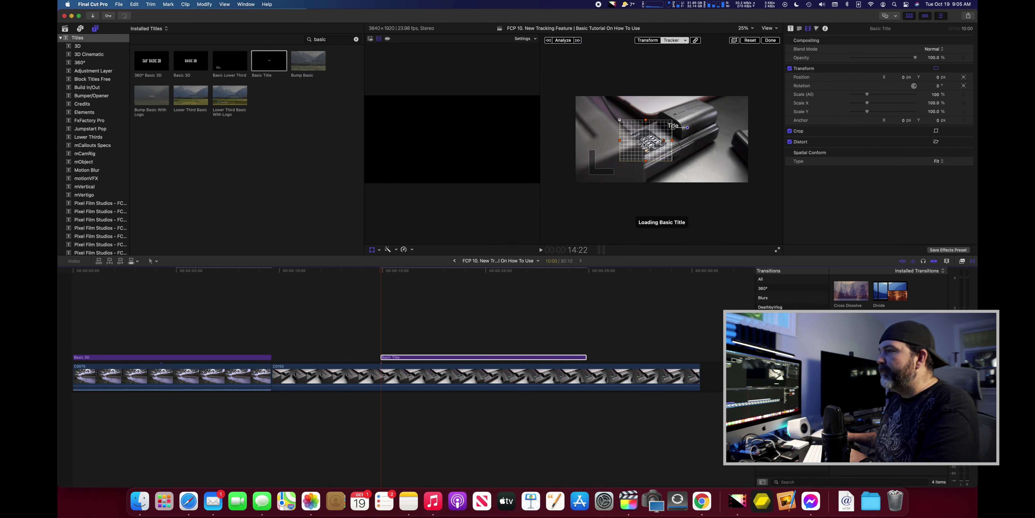
Step: Move the tracking box onto the battery cells, narrow it to fit, and select the title clip
left_click_drag(647, 148, 654, 148)
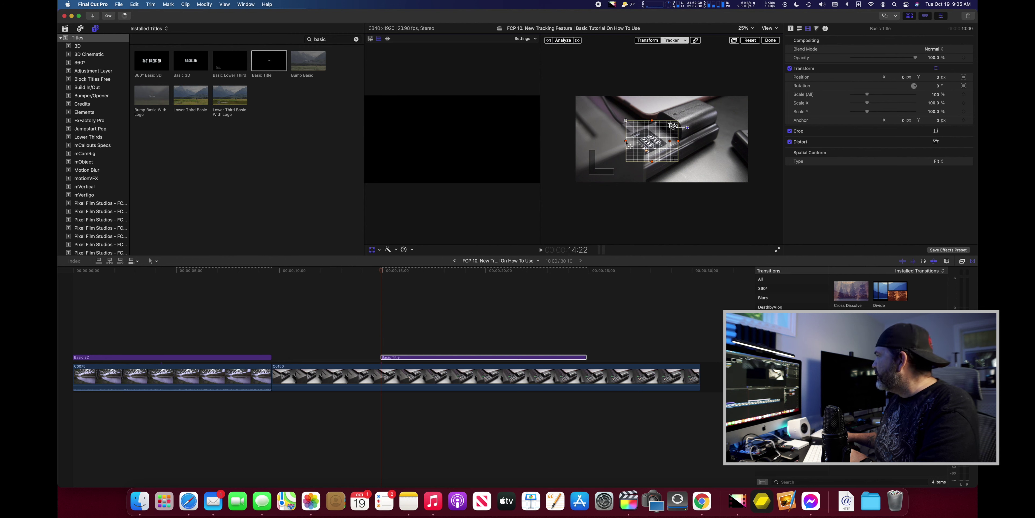
left_click_drag(626, 142, 637, 142)
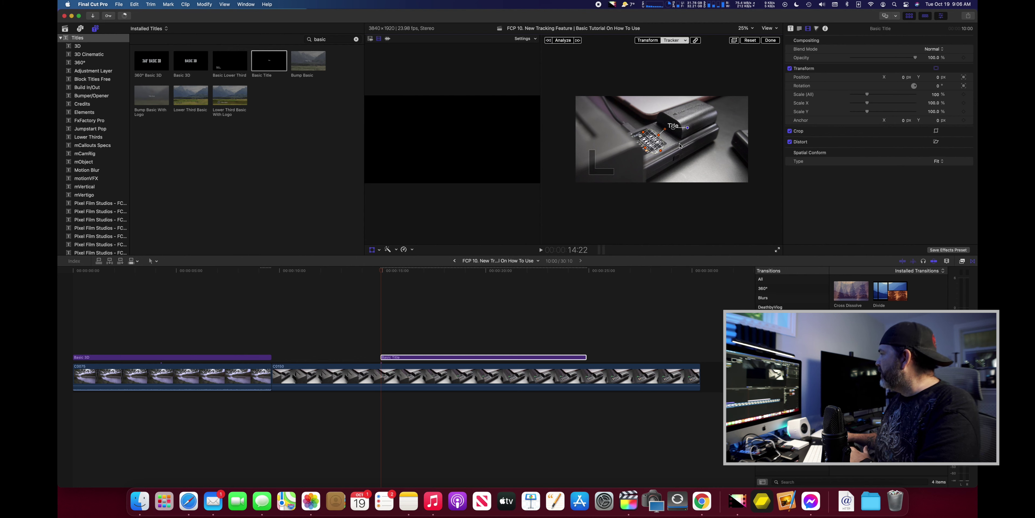
left_click(488, 357)
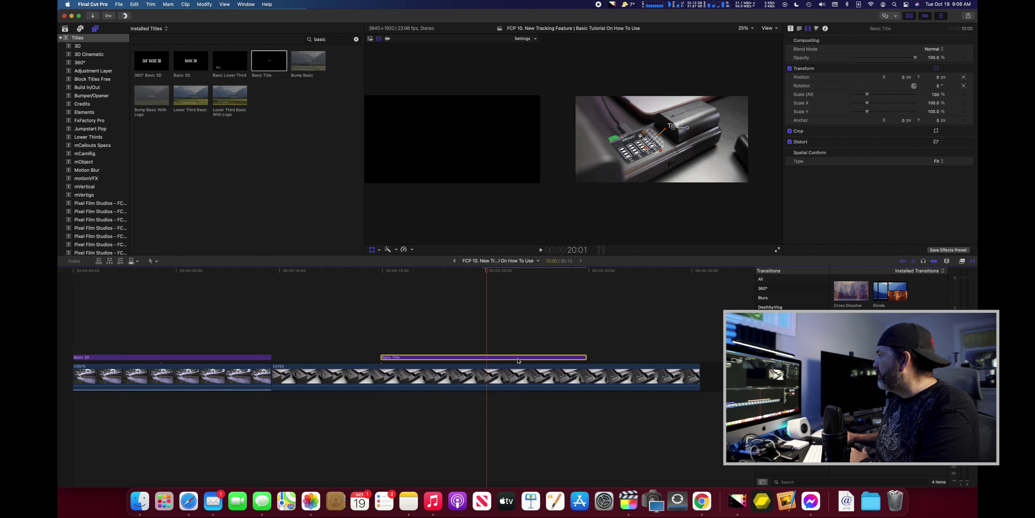
Step: Reselect the Basic Title and run Analyze on battery clip C0150 until tracking completes
left_click(518, 373)
left_click(666, 96)
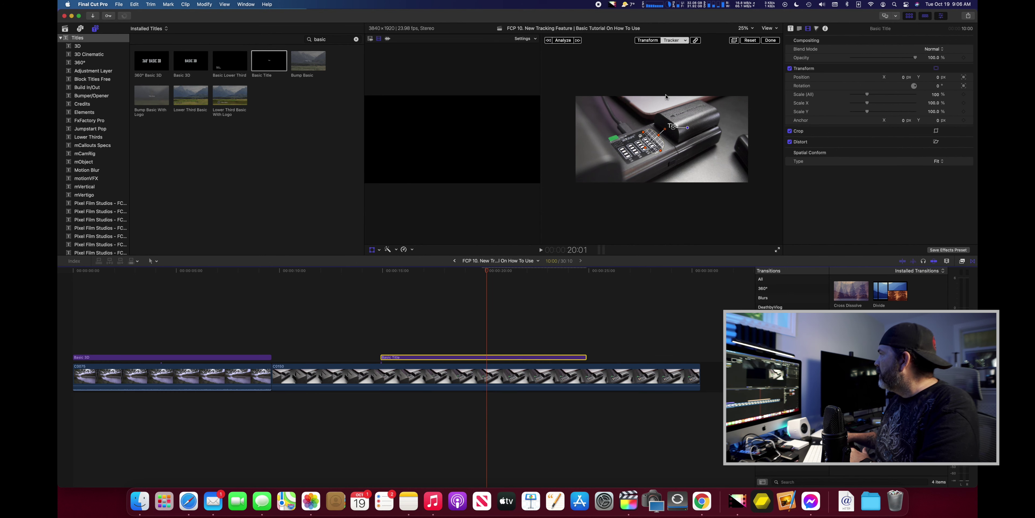
left_click(562, 40)
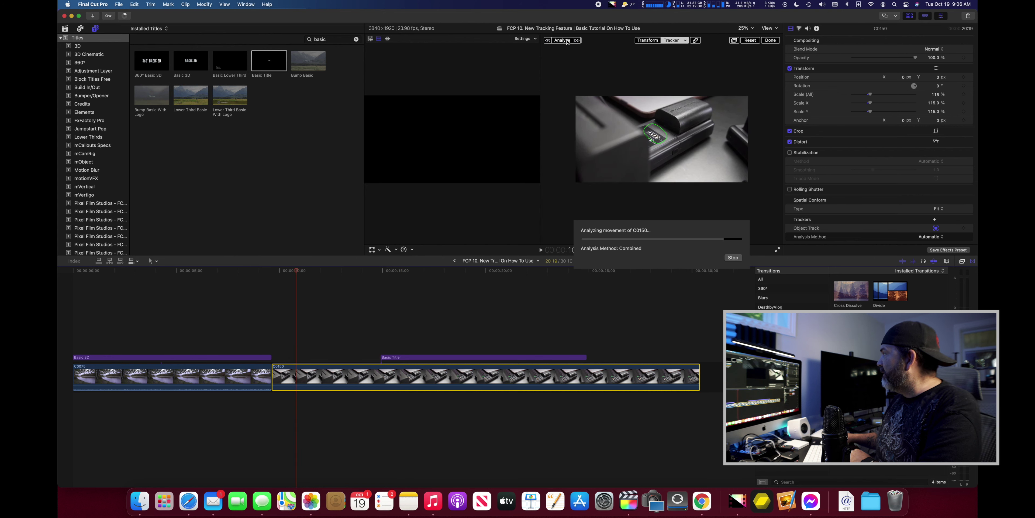
left_click(384, 358)
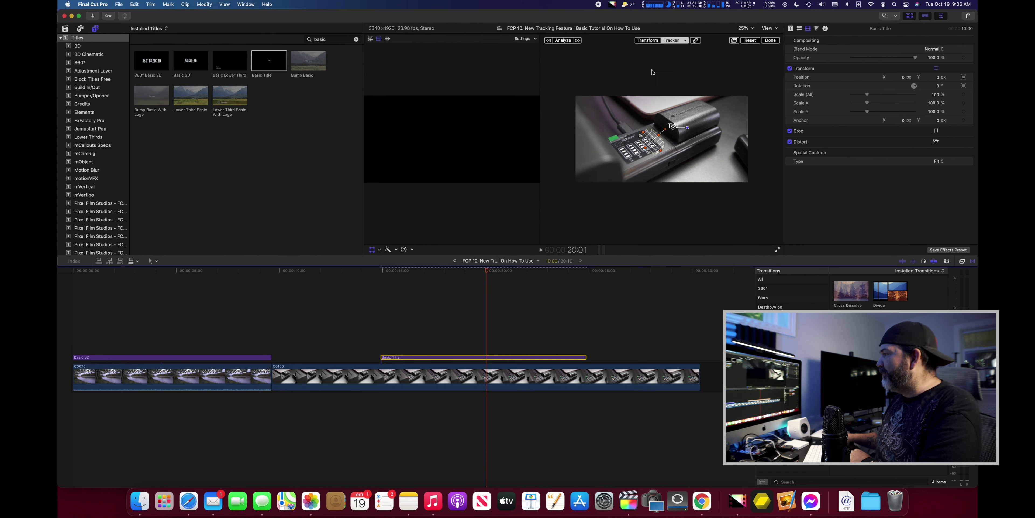
Step: Lengthen the Basic Title at both ends to 17:22 and play it back from before its start
left_click_drag(381, 357, 304, 357)
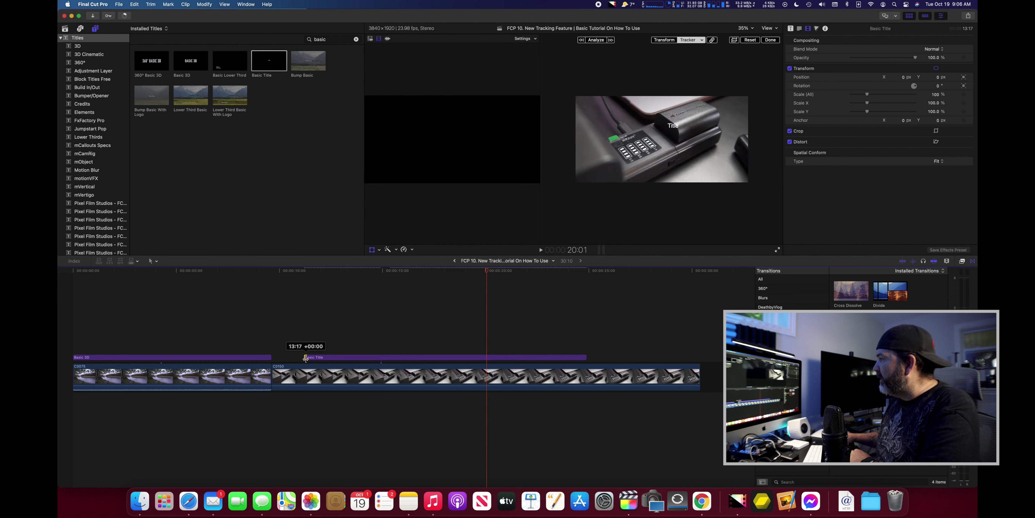
left_click_drag(587, 359, 671, 357)
left_click(303, 299)
left_click(283, 296)
key("space")
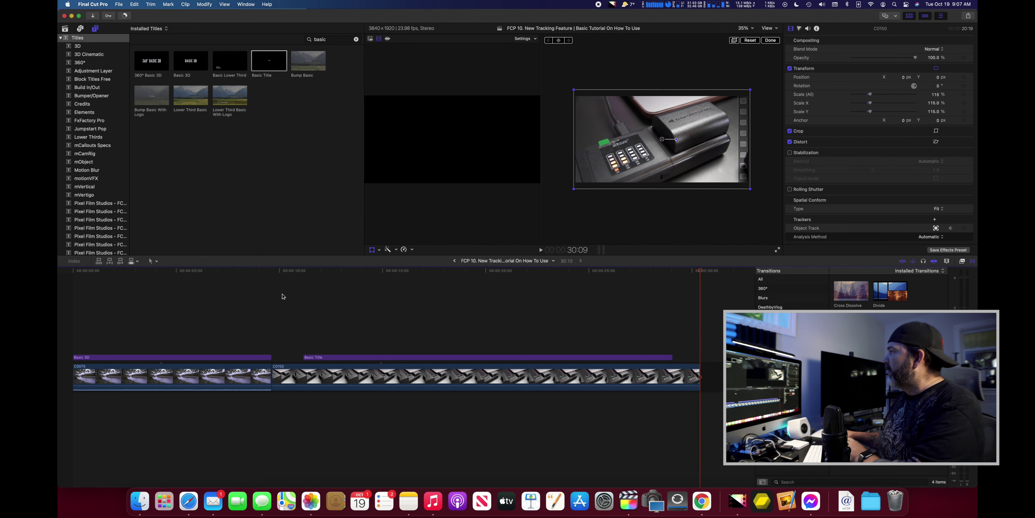
left_click(556, 357)
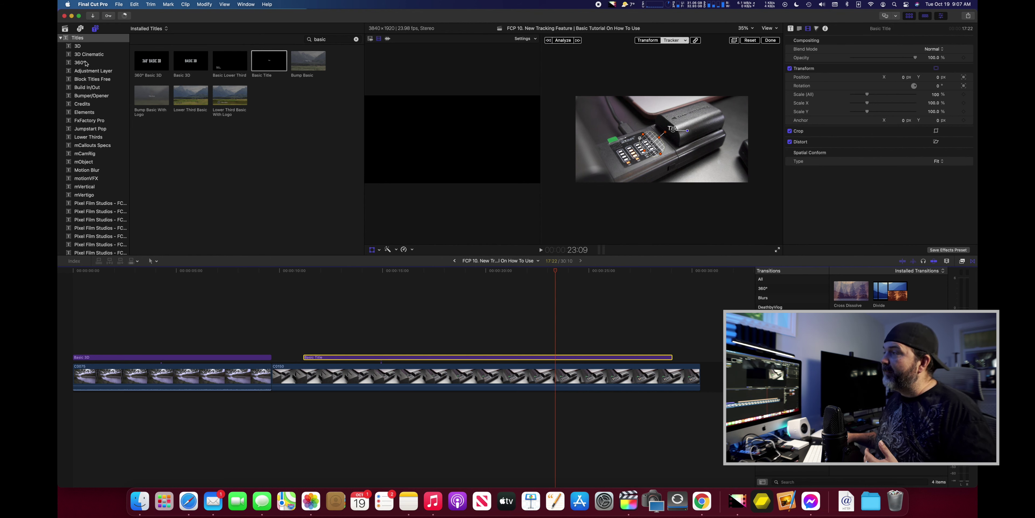
scroll(86, 63, "down", 5)
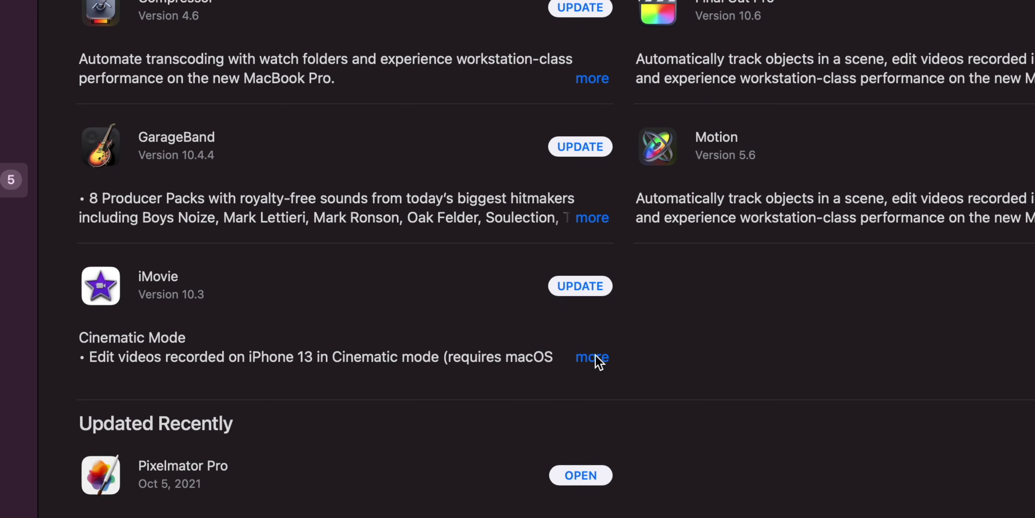
Step: Expand iMovie 10.3's release notes in App Store Updates to read about Cinematic Mode and Apple silicon
left_click(598, 360)
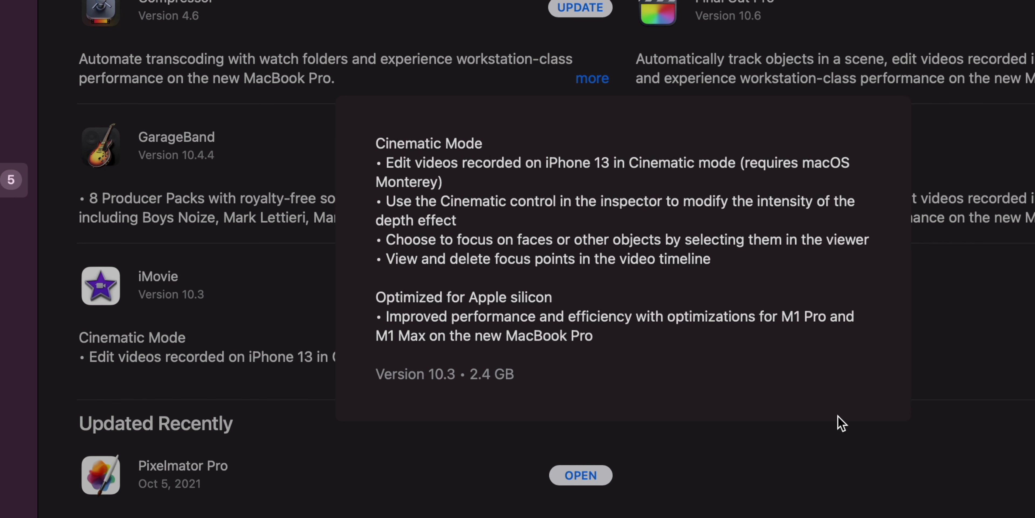